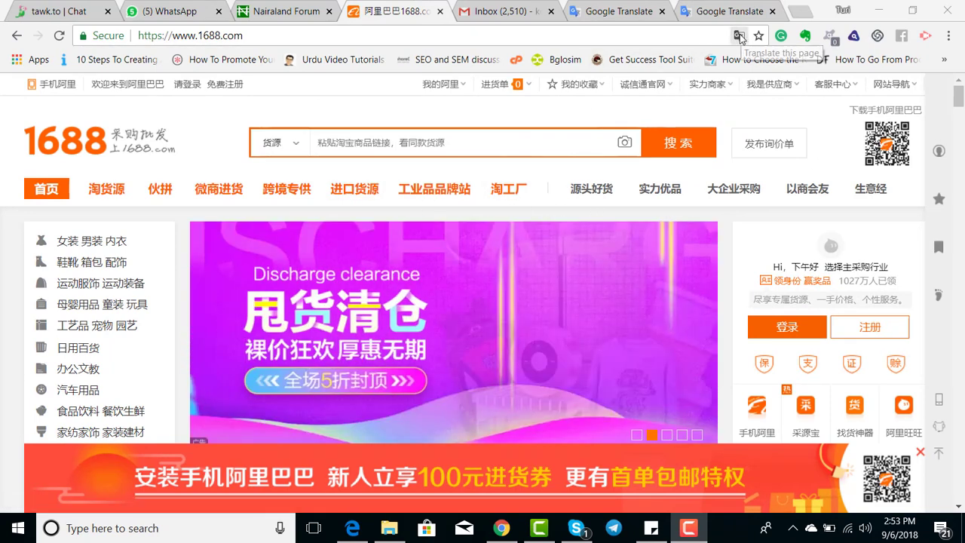
Step: Translate the 1688.com registration page into English from the right-click menu
{"action": "right_click", "coordinate": [211, 138]}
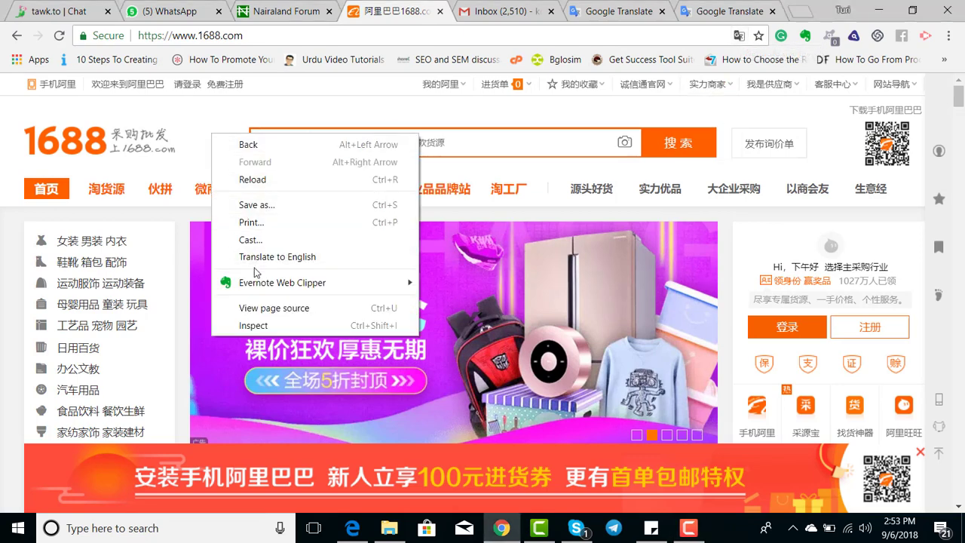
{"action": "left_click", "coordinate": [273, 256]}
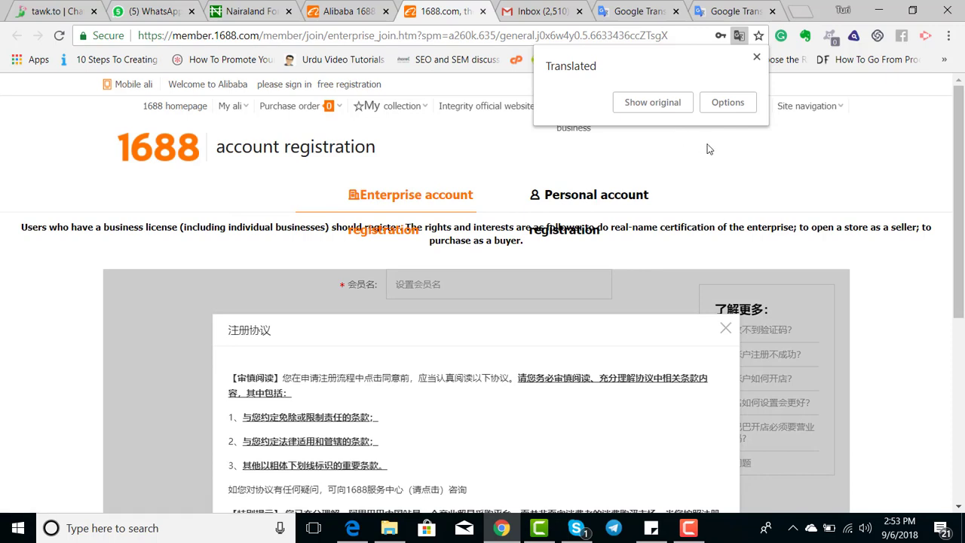
Step: Dismiss the translation notice, pick the Personal account tab, and accept the agreement with 同意协议
{"action": "left_click", "coordinate": [784, 172]}
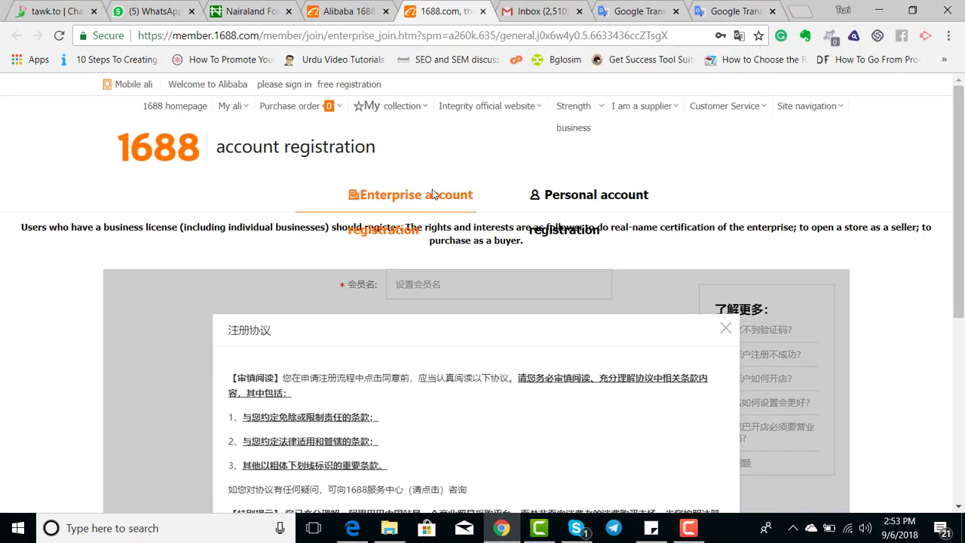
{"action": "left_click", "coordinate": [592, 201]}
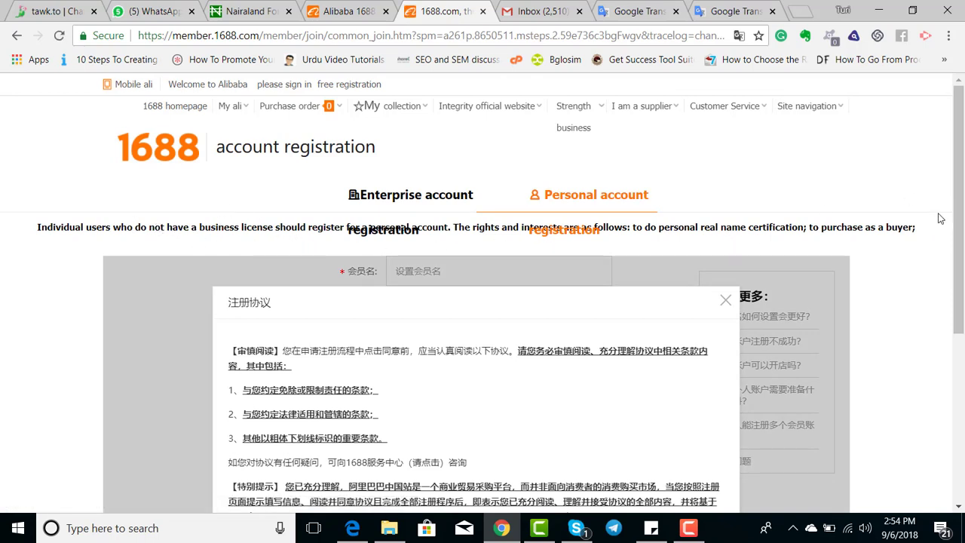
{"action": "left_click_drag", "start_coordinate": [959, 205], "coordinate": [963, 366]}
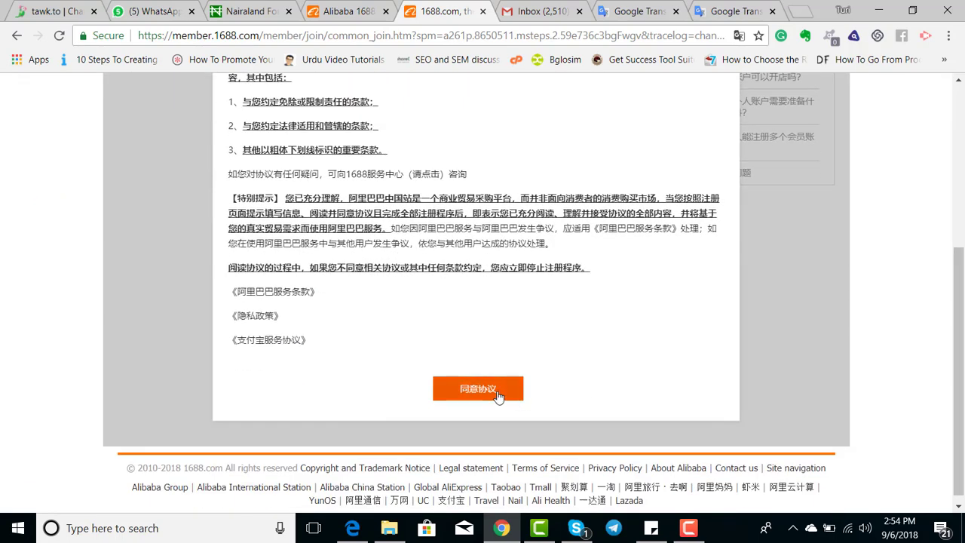
{"action": "left_click", "coordinate": [491, 389]}
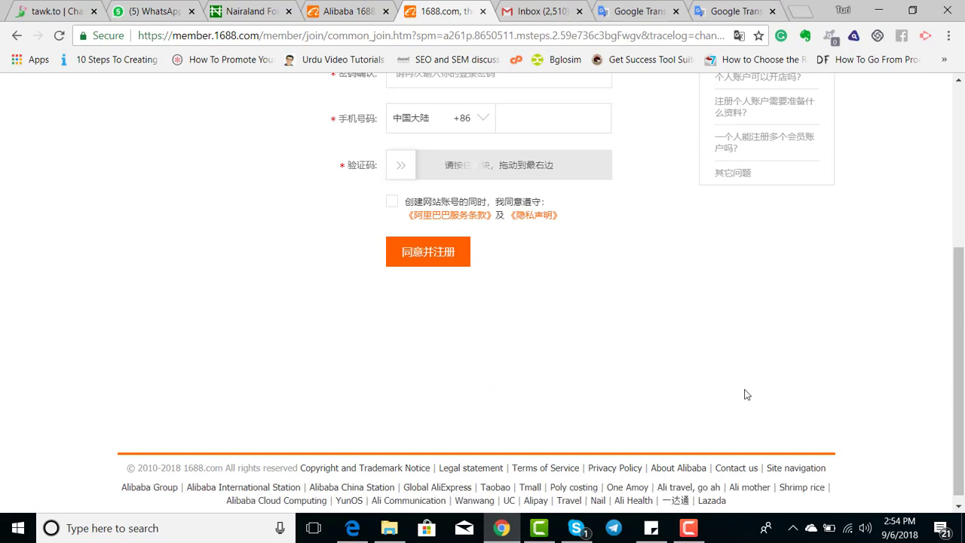
{"action": "scroll", "coordinate": [962, 367], "scroll_direction": "up", "scroll_amount": 3}
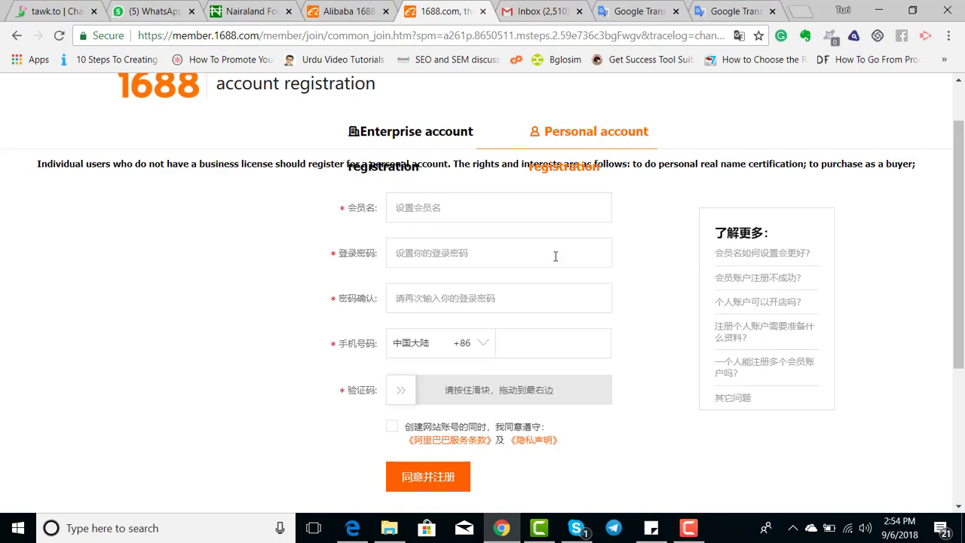
Step: Translate the first field's label 会员名: in Google Translate to learn it means Member name
{"action": "left_click", "coordinate": [743, 11]}
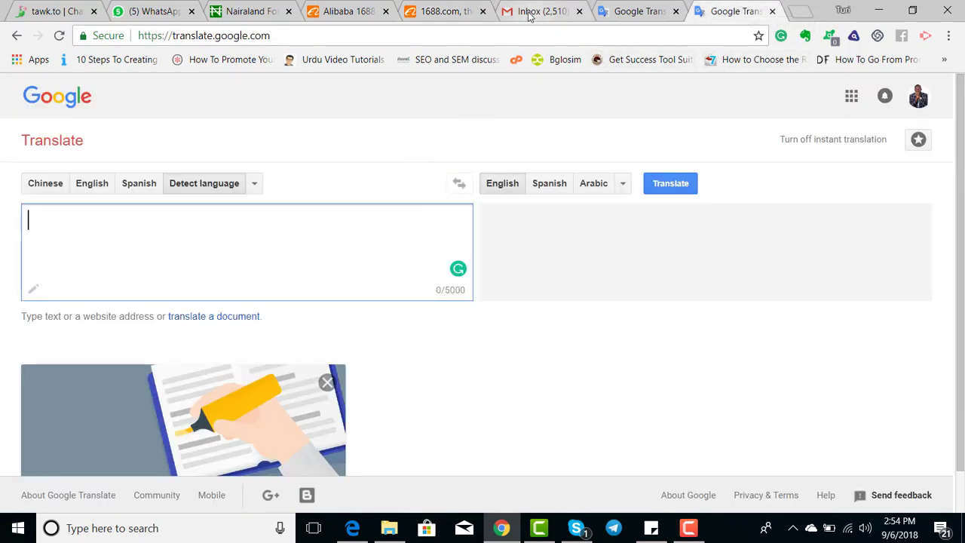
{"action": "left_click", "coordinate": [445, 12]}
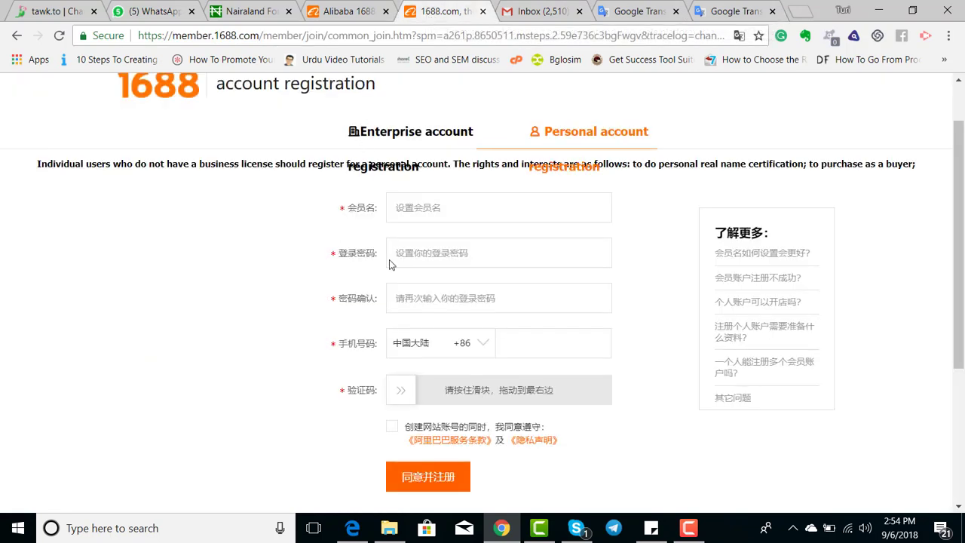
{"action": "left_click_drag", "start_coordinate": [371, 210], "coordinate": [349, 210]}
{"action": "key", "text": "ctrl+c"}
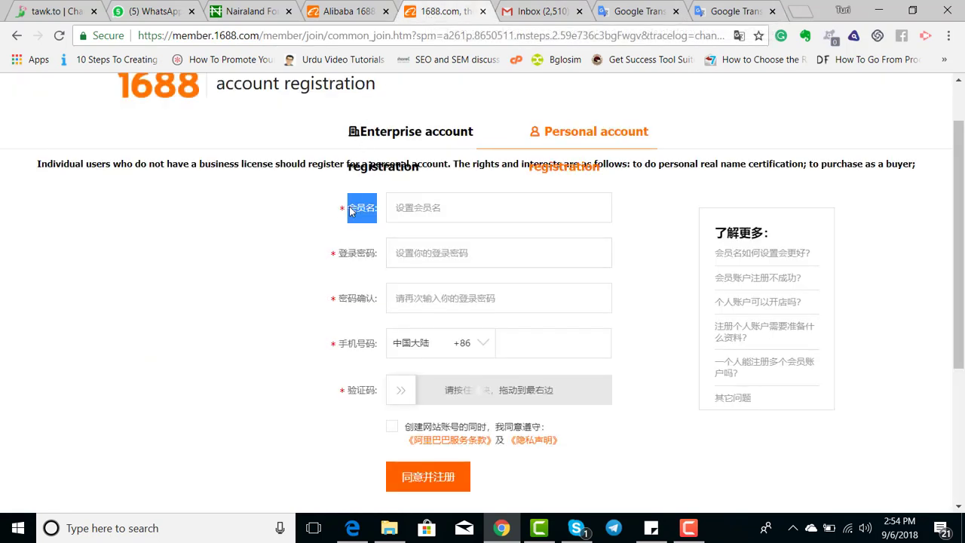
{"action": "right_click", "coordinate": [352, 209]}
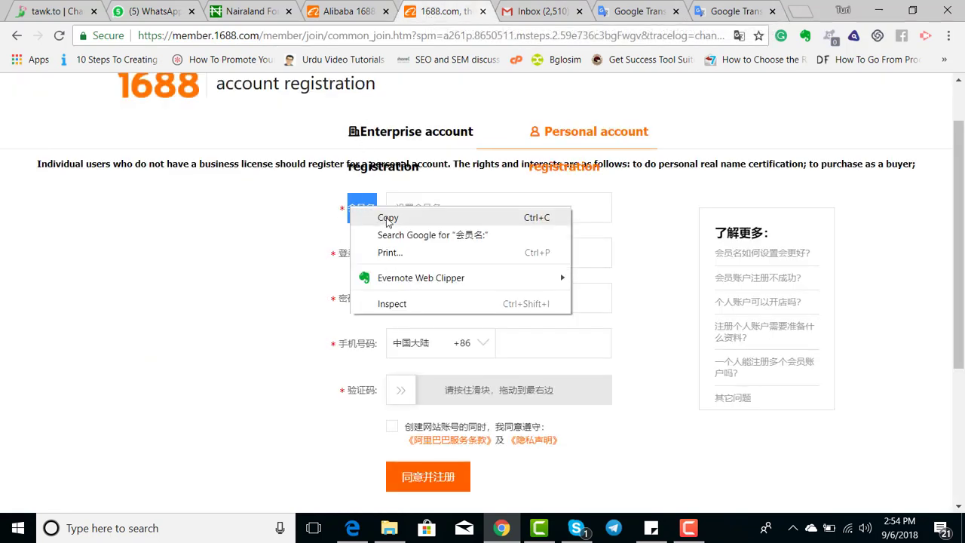
{"action": "left_click", "coordinate": [392, 218]}
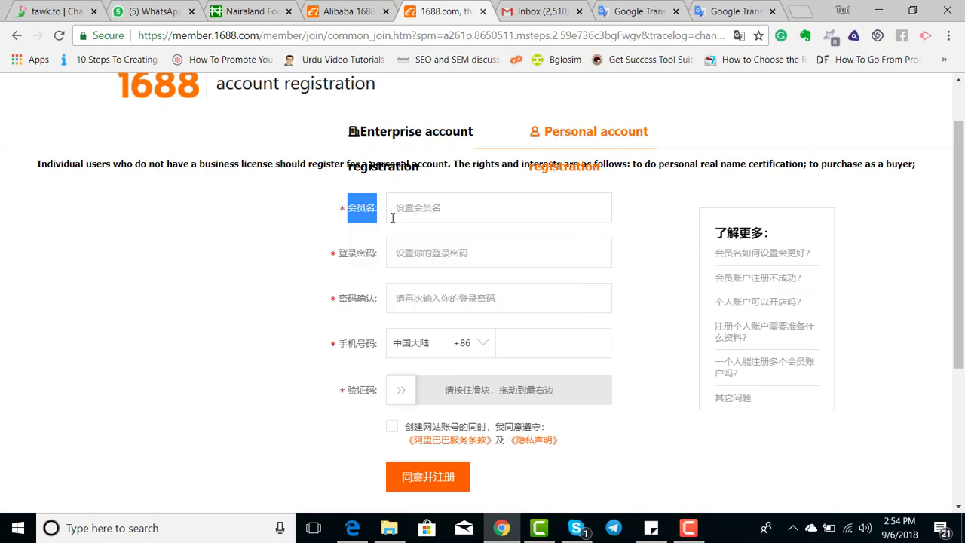
{"action": "left_click", "coordinate": [716, 5]}
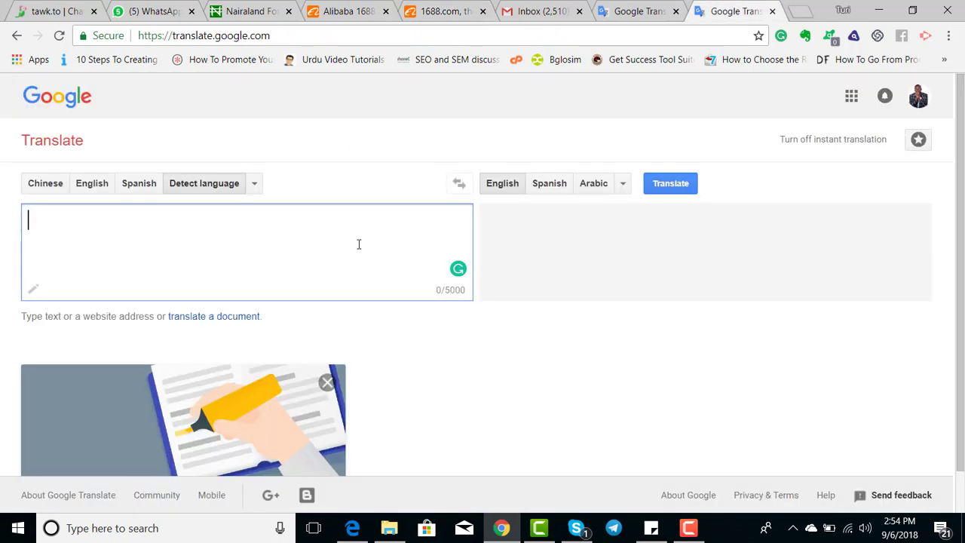
{"action": "key", "text": "ctrl+v"}
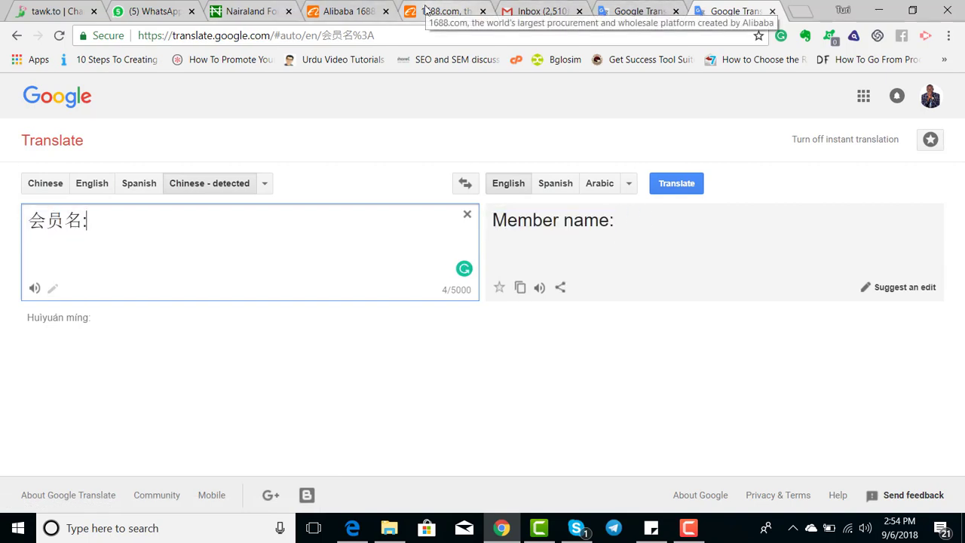
Step: Enter the chosen username in the member name field
{"action": "left_click", "coordinate": [444, 12]}
{"action": "left_click", "coordinate": [416, 209]}
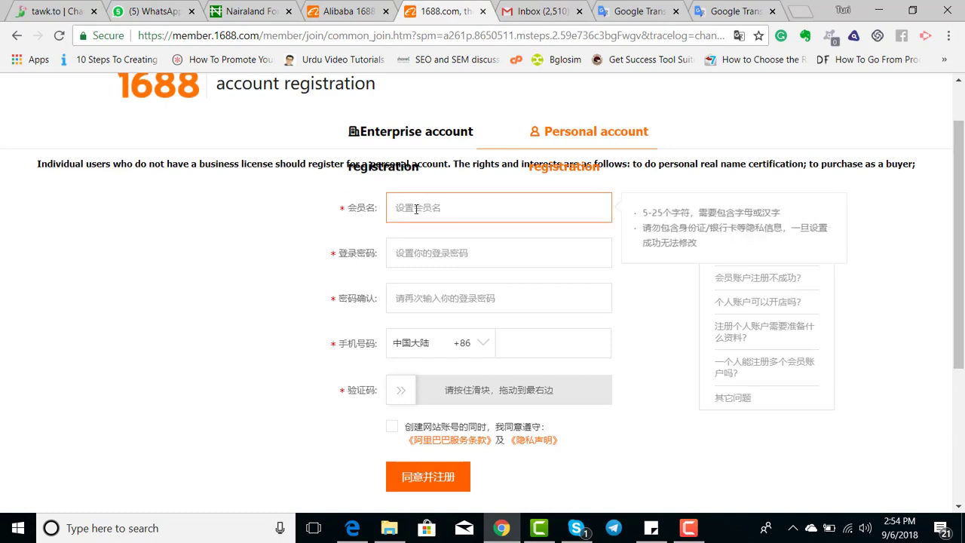
{"action": "type", "text": "turinadagwa"}
Step: Translate the 登录密码: label in Google Translate, replacing the previous source text
{"action": "left_click_drag", "start_coordinate": [380, 258], "coordinate": [337, 257]}
{"action": "right_click", "coordinate": [336, 257]}
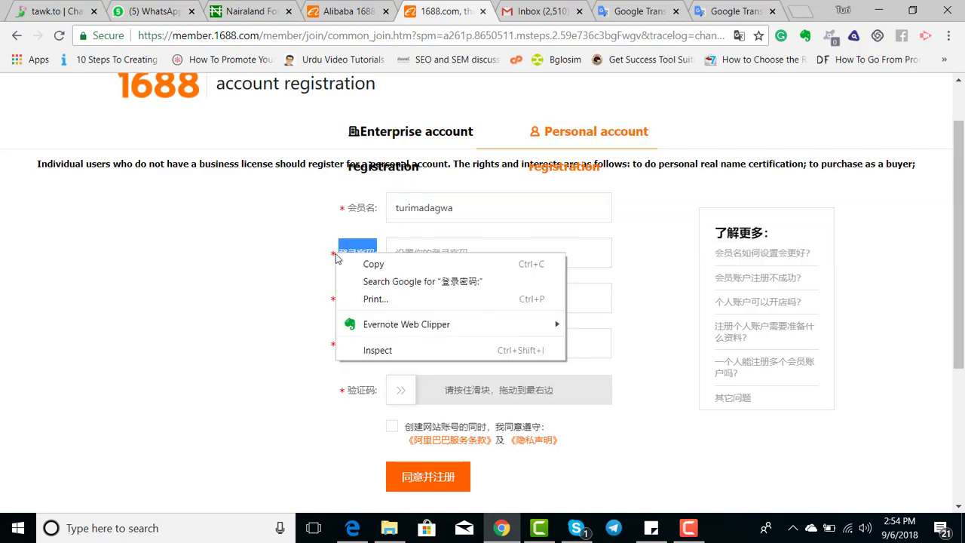
{"action": "left_click", "coordinate": [385, 265]}
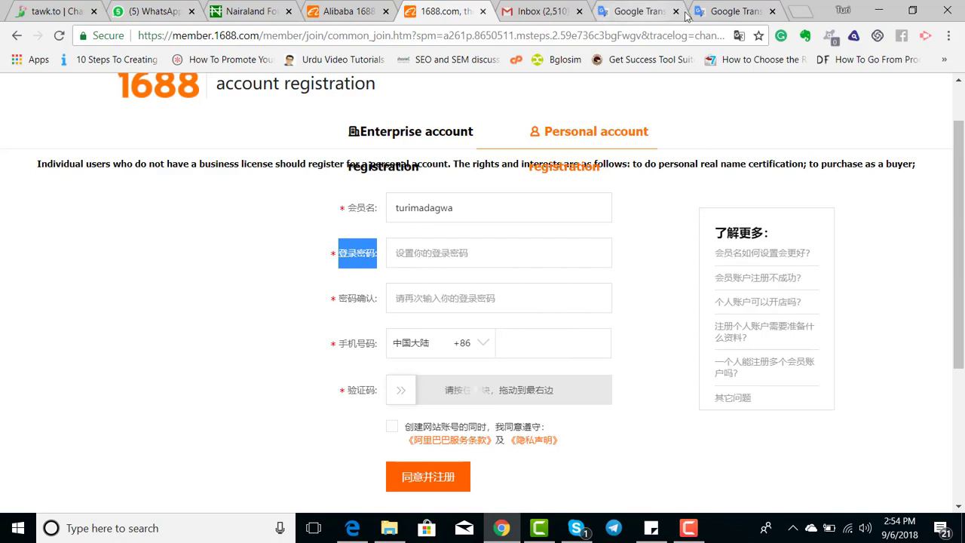
{"action": "left_click", "coordinate": [720, 14]}
{"action": "left_click_drag", "start_coordinate": [119, 228], "coordinate": [15, 247]}
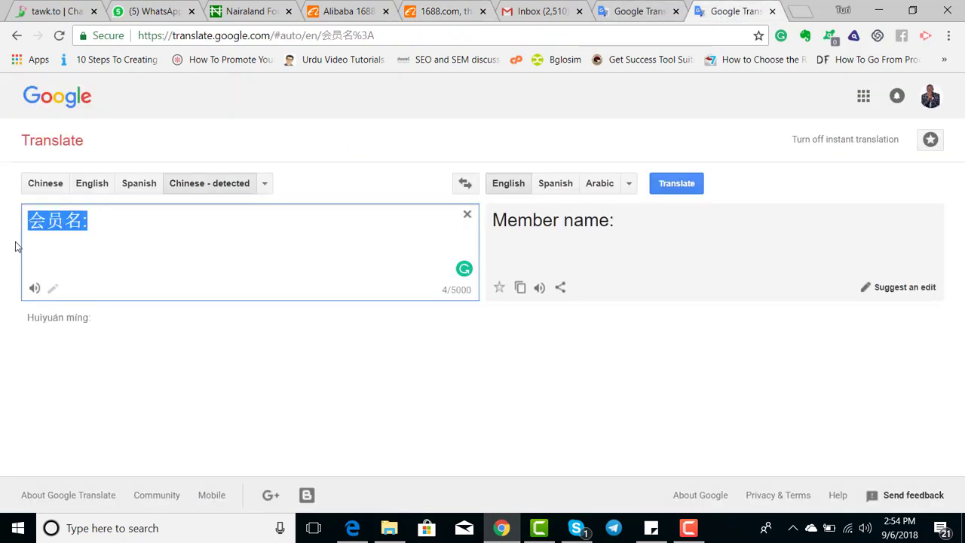
{"action": "key", "text": "ctrl+v"}
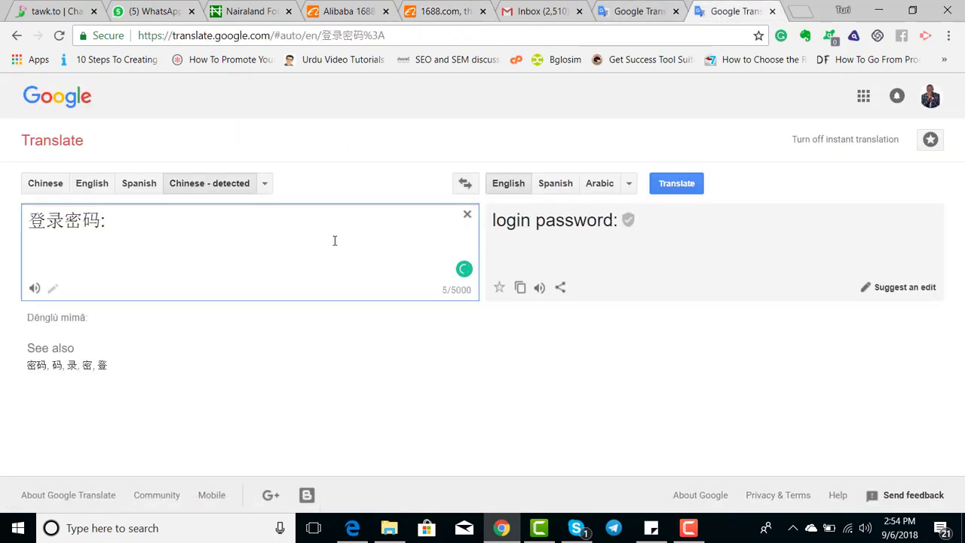
Step: Type the account password into the login password field
{"action": "left_click", "coordinate": [443, 12]}
{"action": "left_click", "coordinate": [418, 258]}
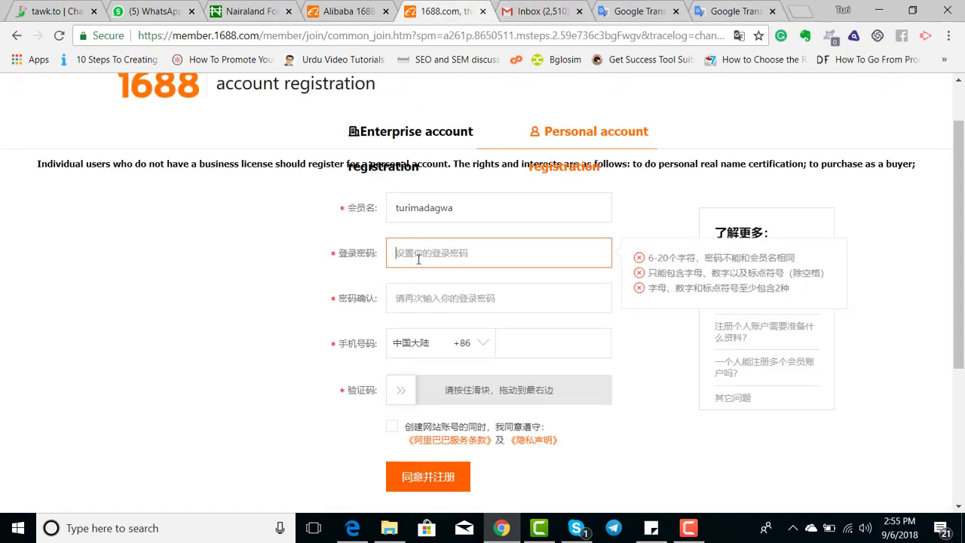
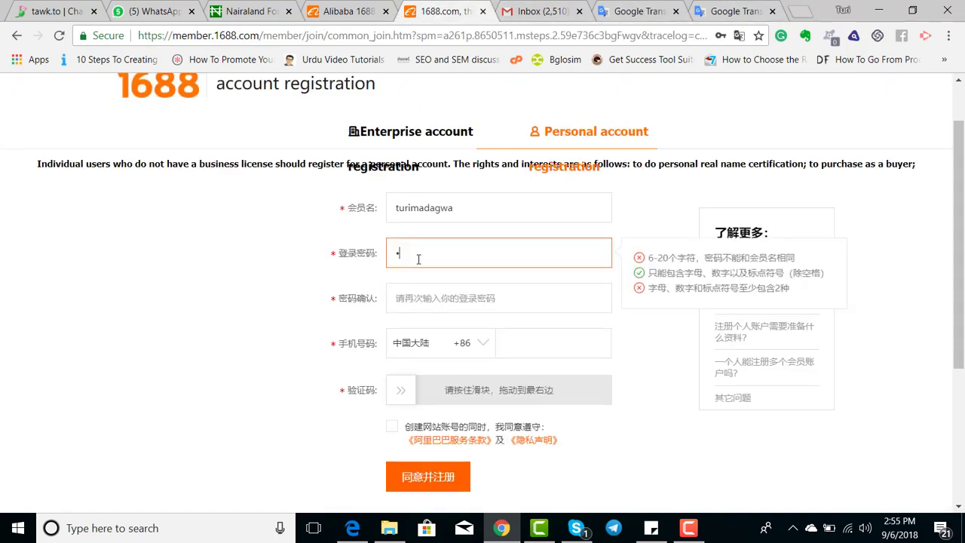
Step: Translate the 密码确认： label in Google Translate, revealing 'Password Confirmation'
{"action": "left_click_drag", "start_coordinate": [380, 302], "coordinate": [343, 302]}
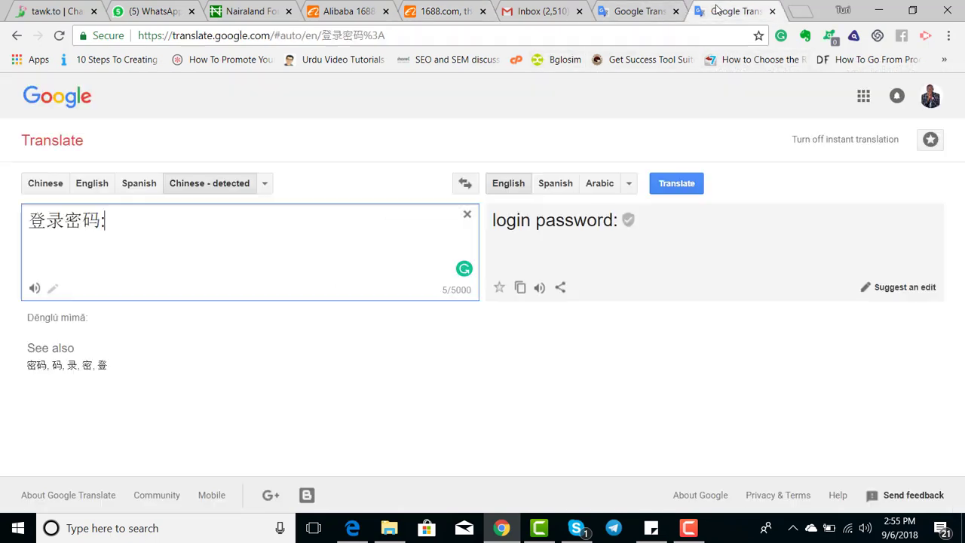
{"action": "left_click", "coordinate": [728, 12]}
{"action": "left_click_drag", "start_coordinate": [137, 233], "coordinate": [13, 245]}
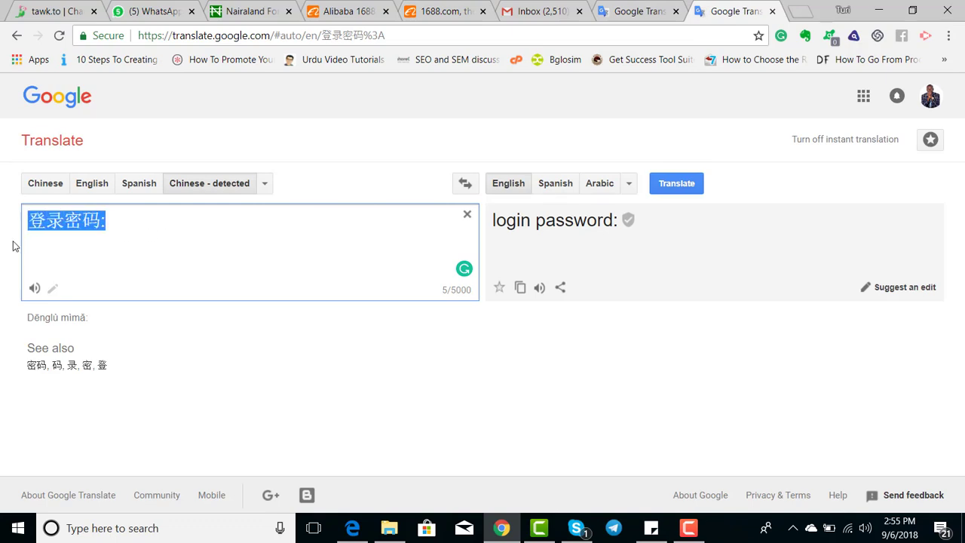
{"action": "key", "text": "ctrl+v"}
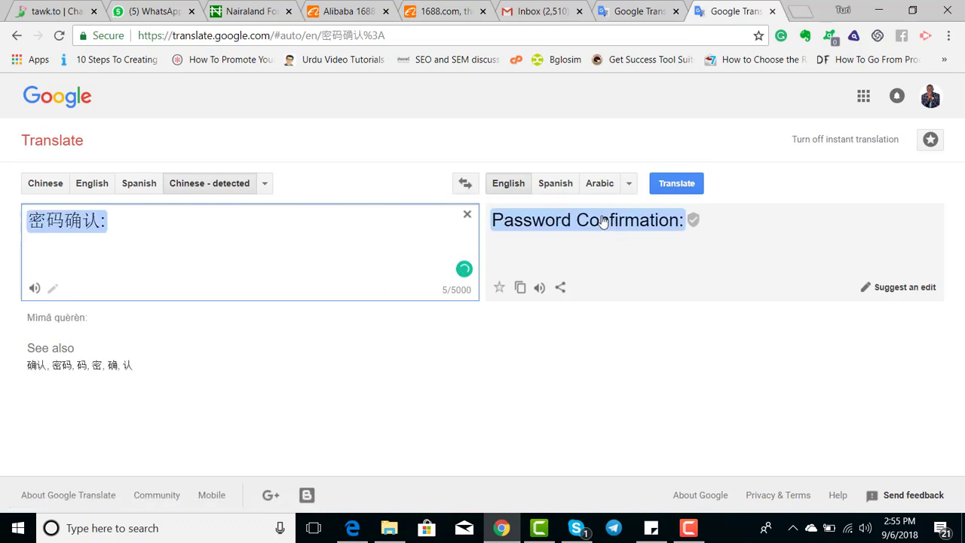
Step: Retype the account password in the password confirmation field
{"action": "left_click", "coordinate": [452, 9]}
{"action": "left_click", "coordinate": [429, 302]}
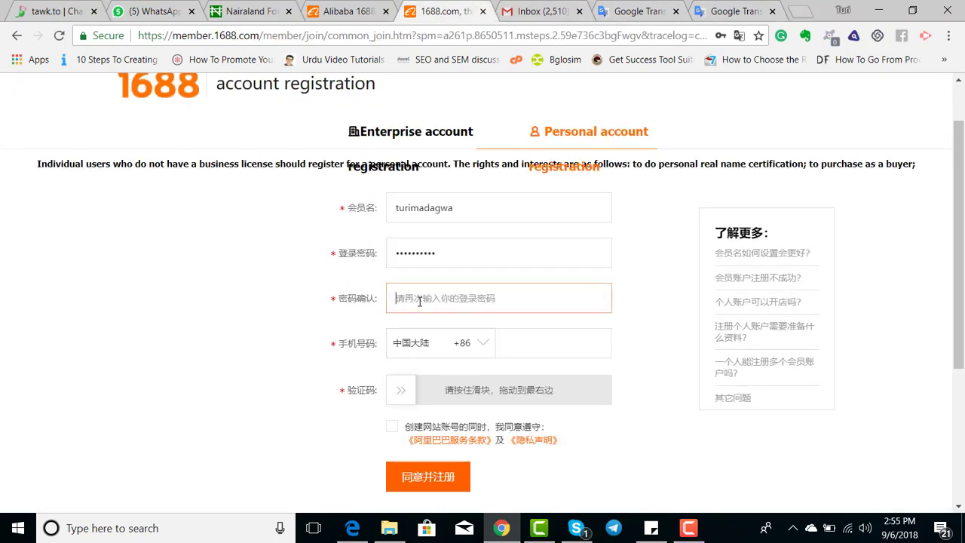
{"action": "type", "text": "••"}
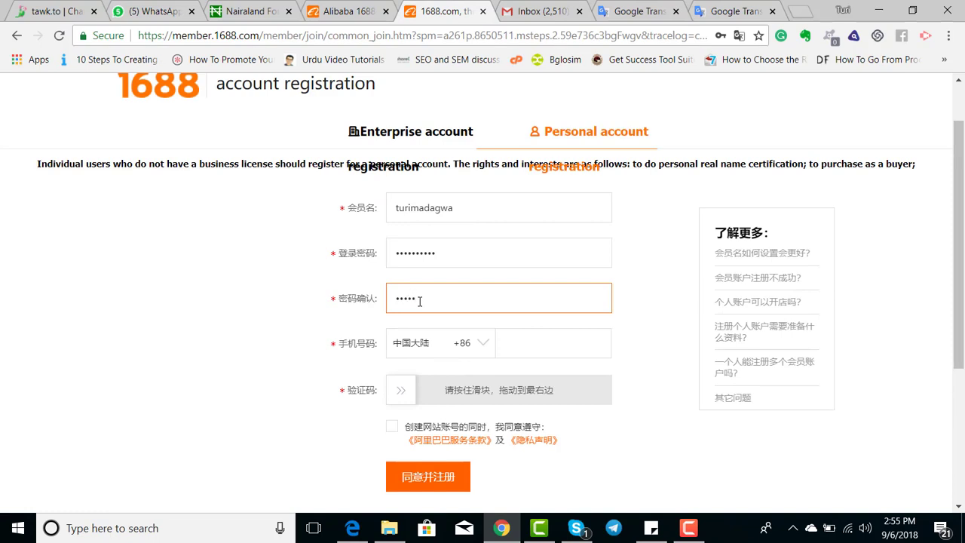
{"action": "type", "text": "•••••"}
Step: Change the phone country code from +86 to Nigeria 尼日利亚 +234 by searching the list for 234
{"action": "left_click", "coordinate": [483, 345]}
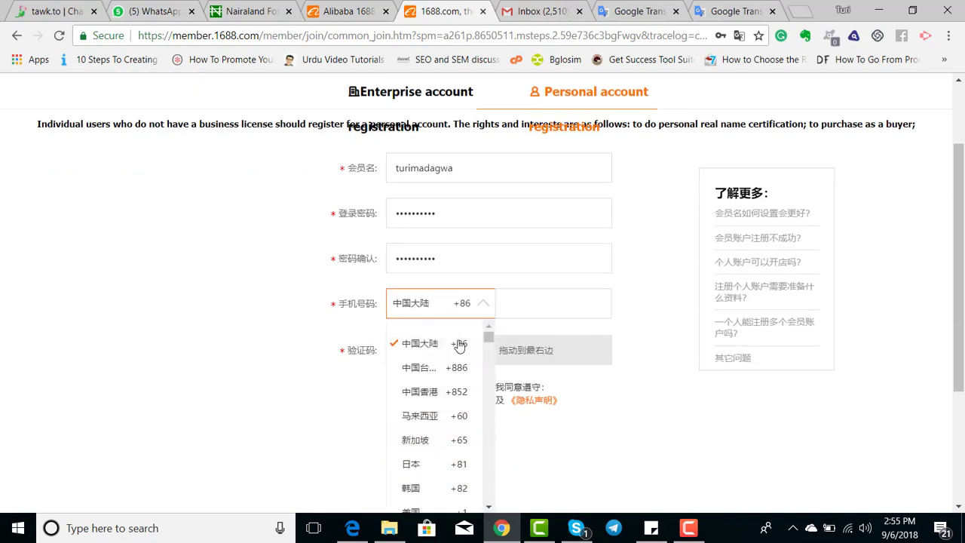
{"action": "left_click_drag", "start_coordinate": [490, 339], "coordinate": [489, 397]}
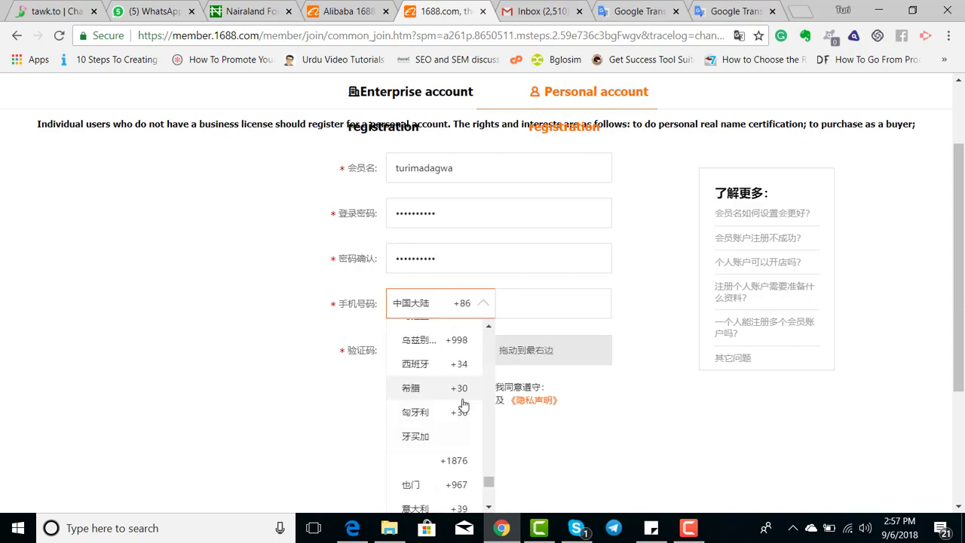
{"action": "key", "text": "ctrl+f"}
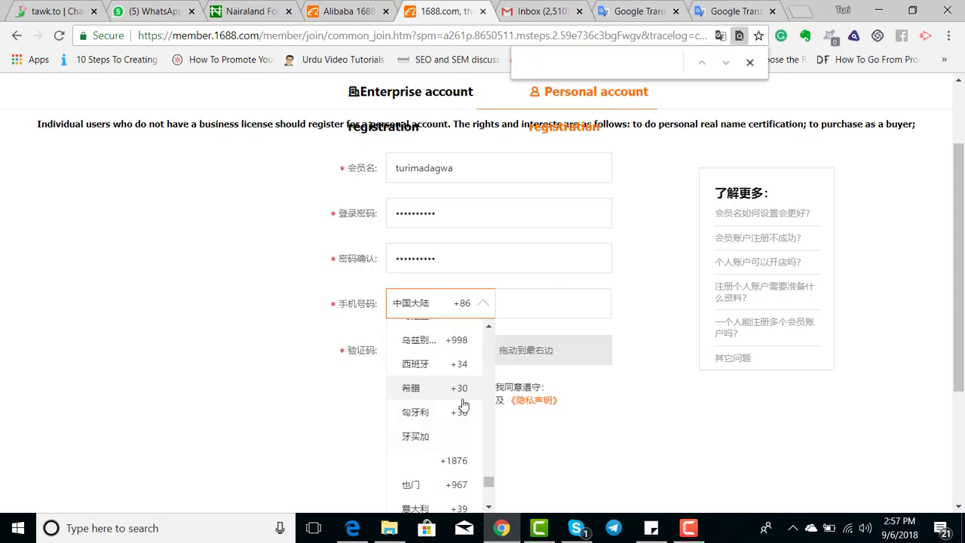
{"action": "type", "text": "23"}
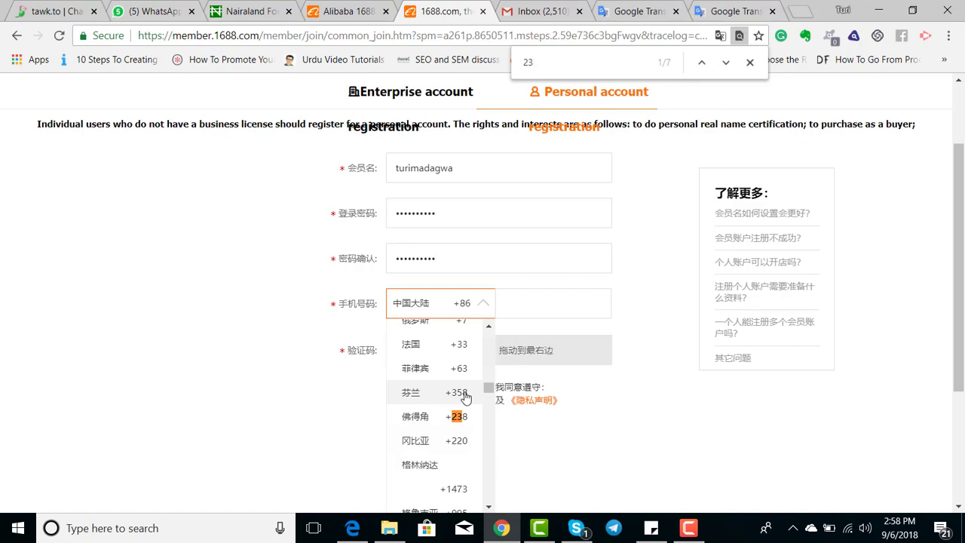
{"action": "type", "text": "4"}
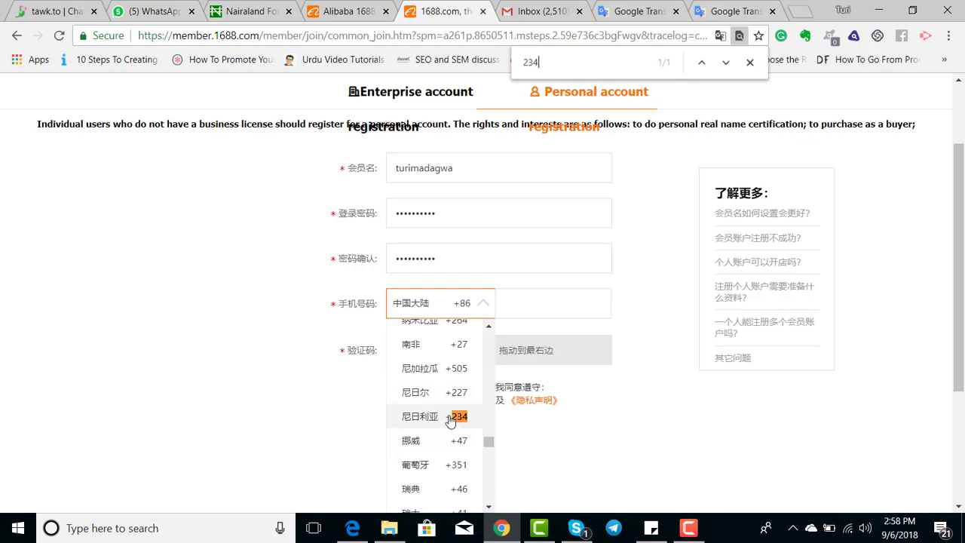
{"action": "left_click", "coordinate": [665, 300]}
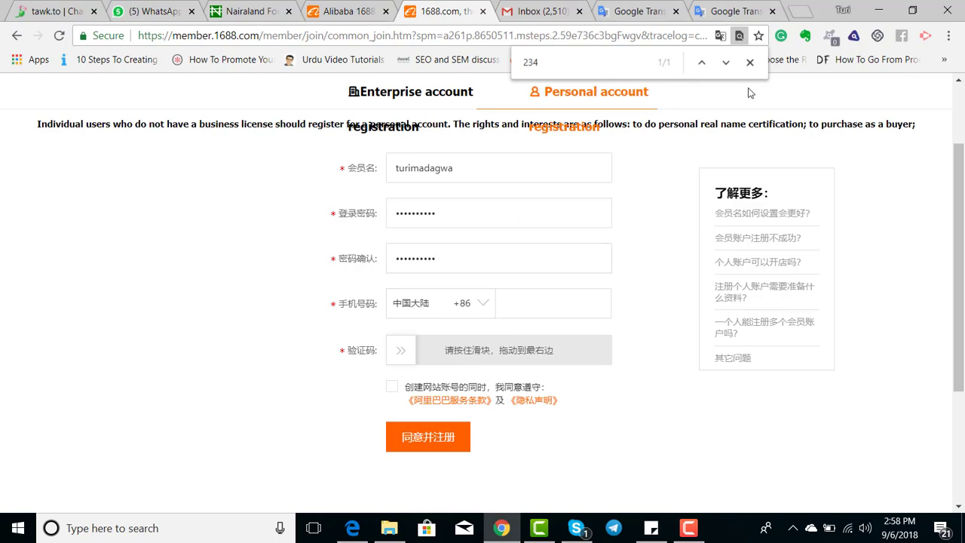
{"action": "left_click", "coordinate": [750, 64]}
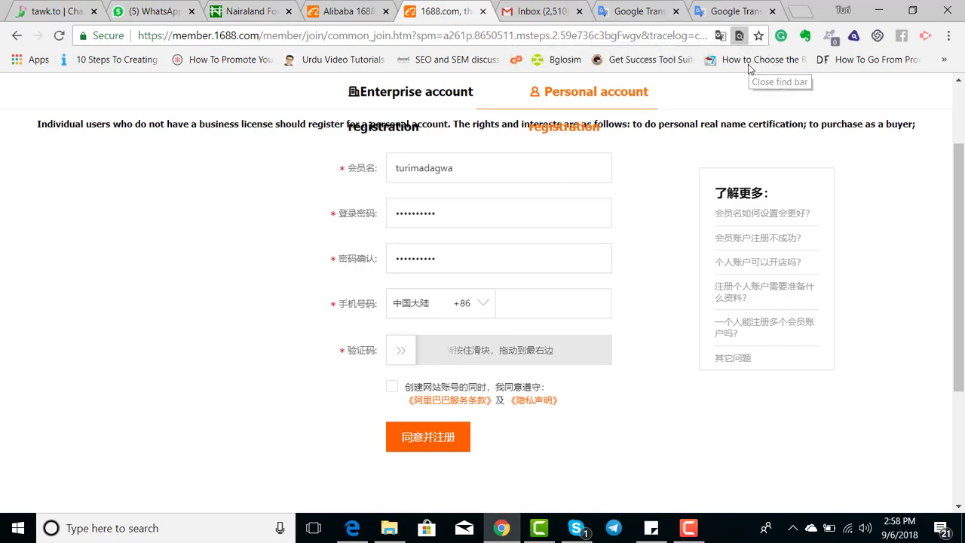
{"action": "left_click", "coordinate": [481, 305]}
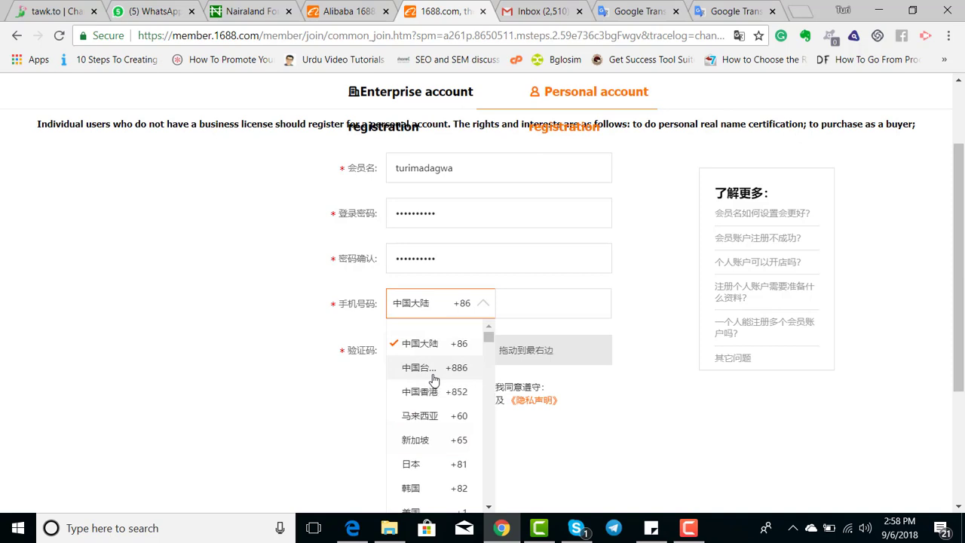
{"action": "key", "text": "ctrl+f"}
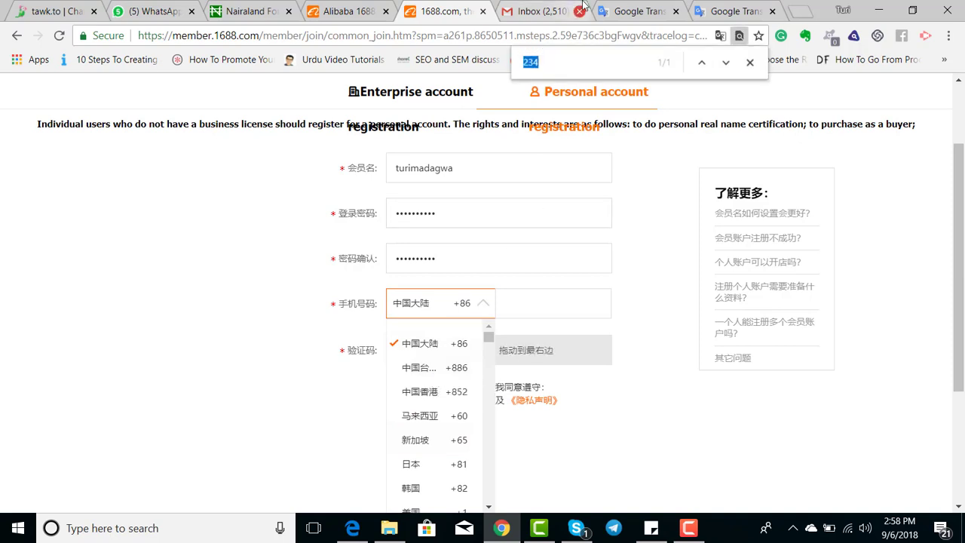
{"action": "double_click", "coordinate": [547, 64]}
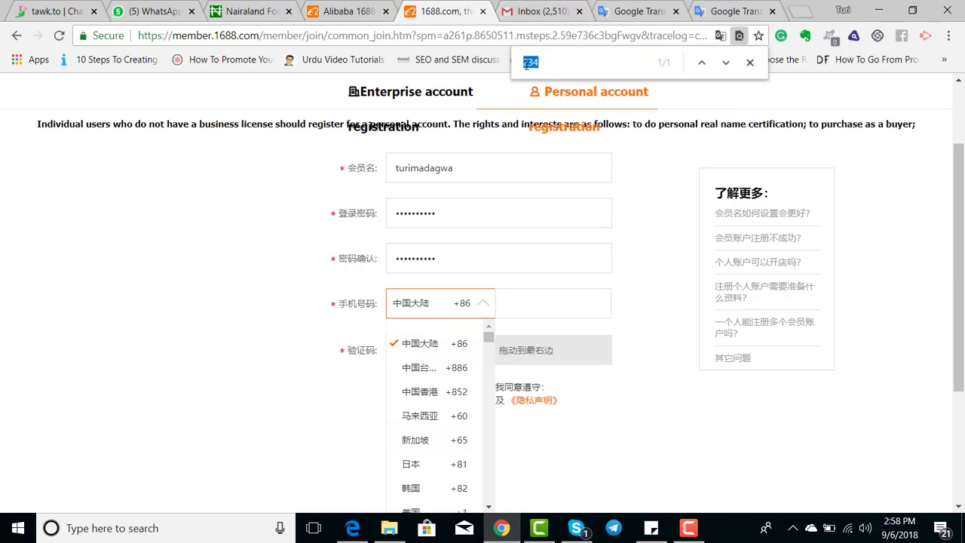
{"action": "key", "text": "Return"}
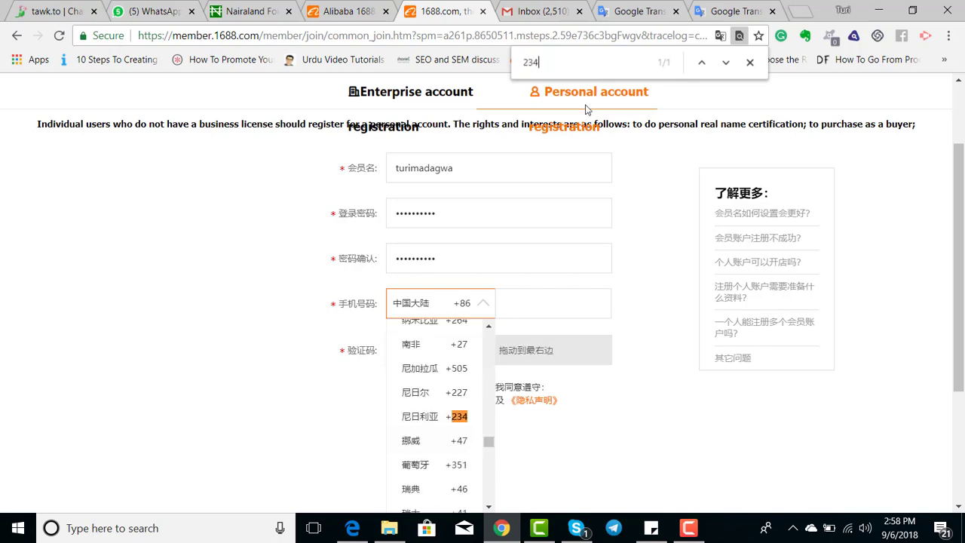
{"action": "left_click", "coordinate": [441, 419]}
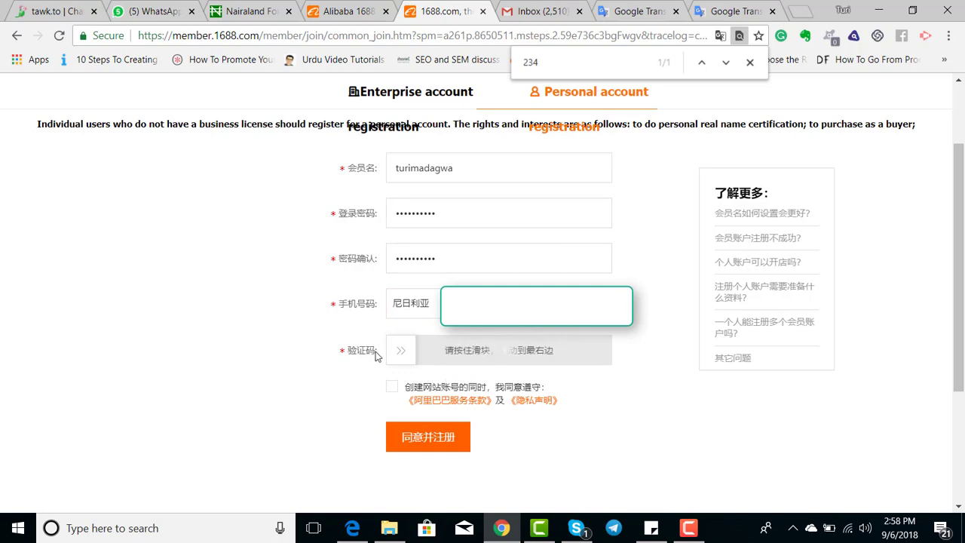
Step: Paste the 验证码: label into Google Translate, showing it means 'Verification code:'
{"action": "left_click_drag", "start_coordinate": [375, 354], "coordinate": [348, 359]}
{"action": "key", "text": "ctrl+c"}
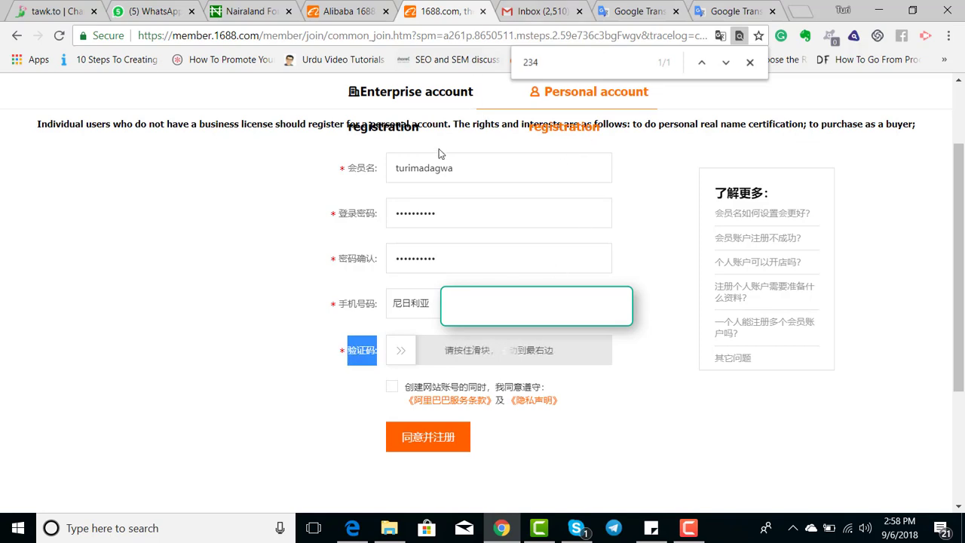
{"action": "left_click", "coordinate": [637, 10]}
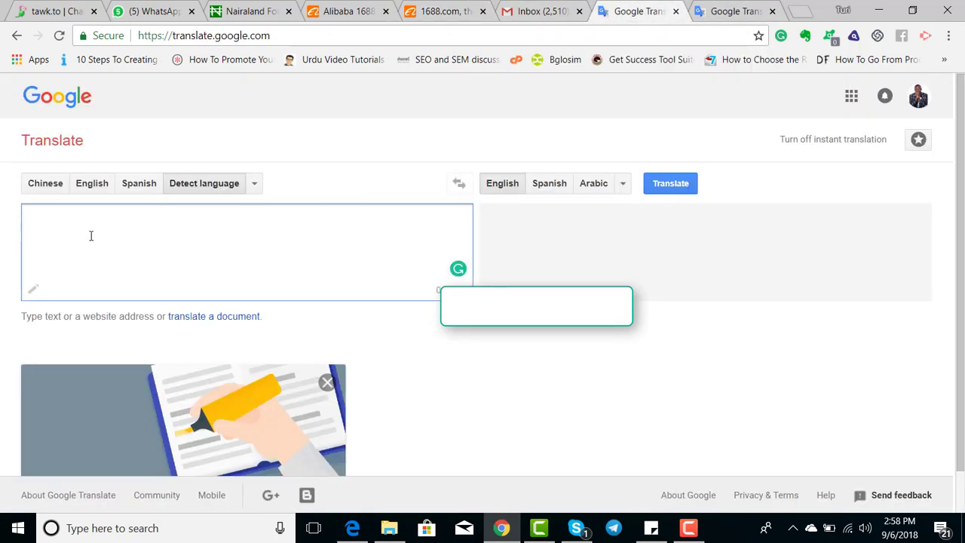
{"action": "key", "text": "ctrl+v"}
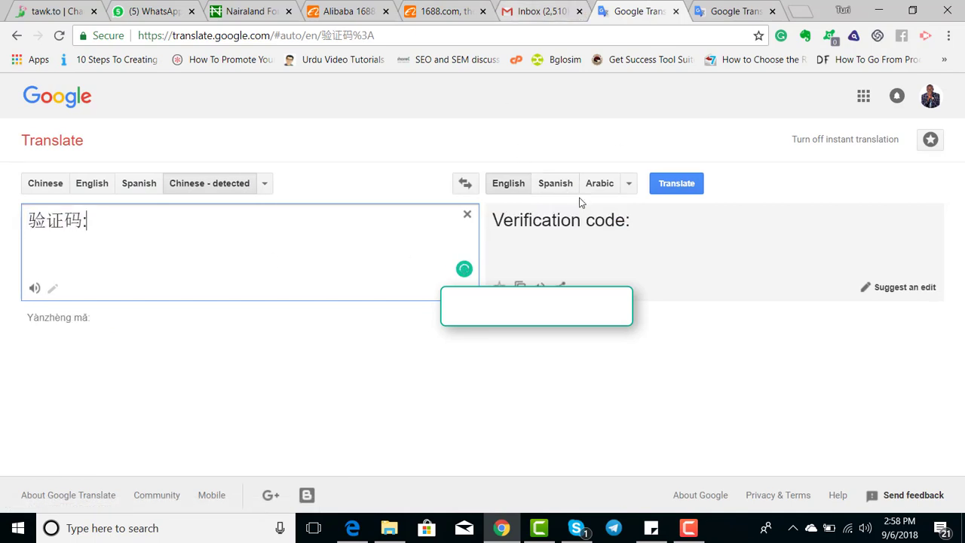
Step: Drag the captcha slider fully to the right on the 1688 sign-up form
{"action": "left_click", "coordinate": [456, 13]}
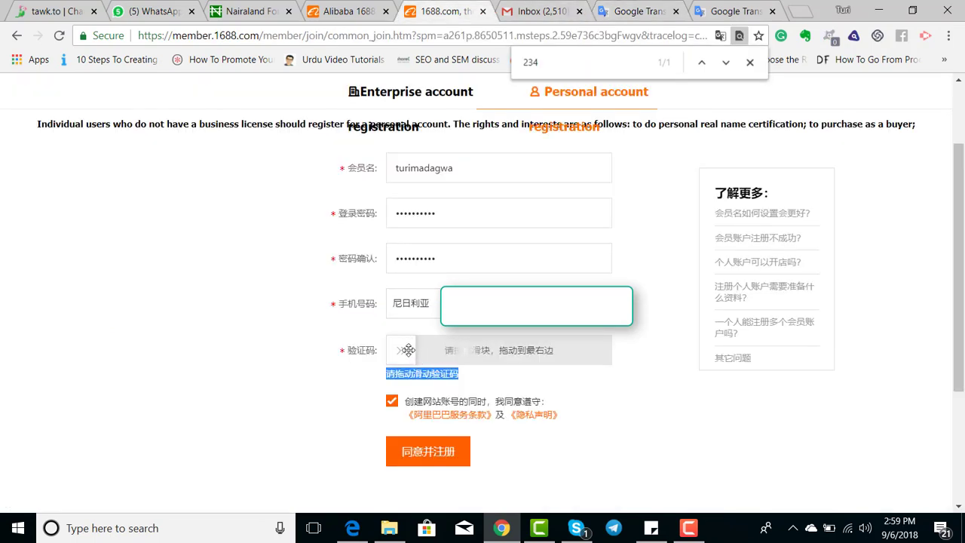
{"action": "left_click_drag", "start_coordinate": [414, 349], "coordinate": [628, 359]}
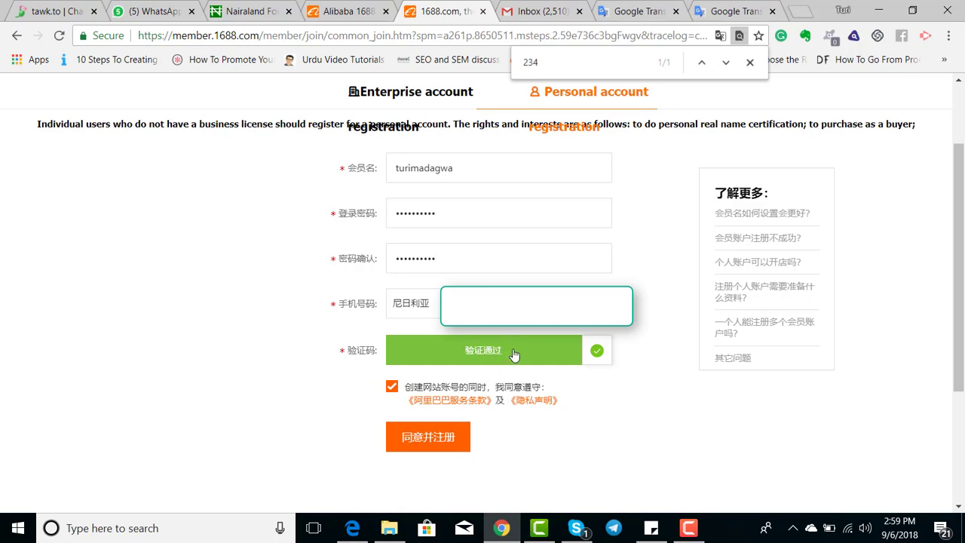
{"action": "left_click_drag", "start_coordinate": [474, 358], "coordinate": [661, 401]}
{"action": "left_click", "coordinate": [665, 424]}
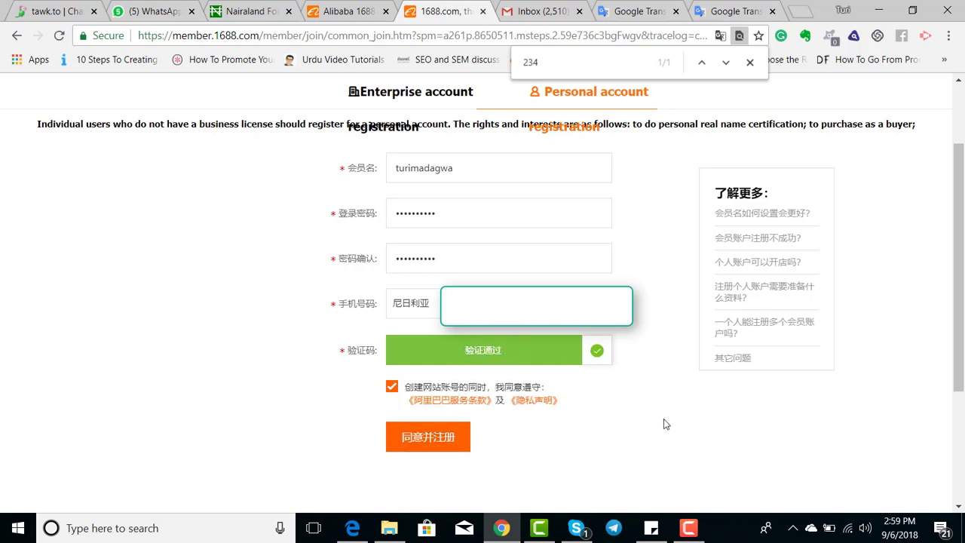
Step: Submit the registration with 同意并注册, then enter the texted six-digit code and submit it
{"action": "left_click", "coordinate": [435, 443]}
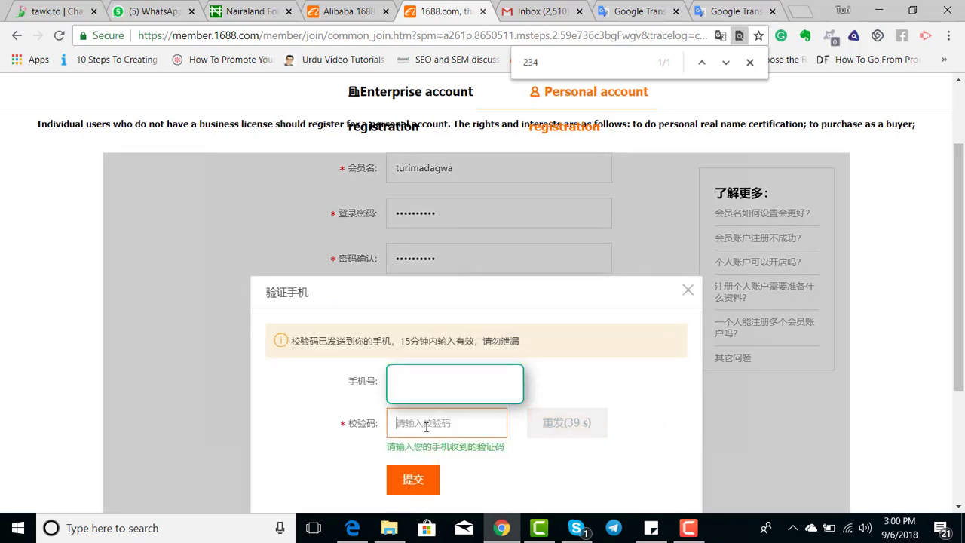
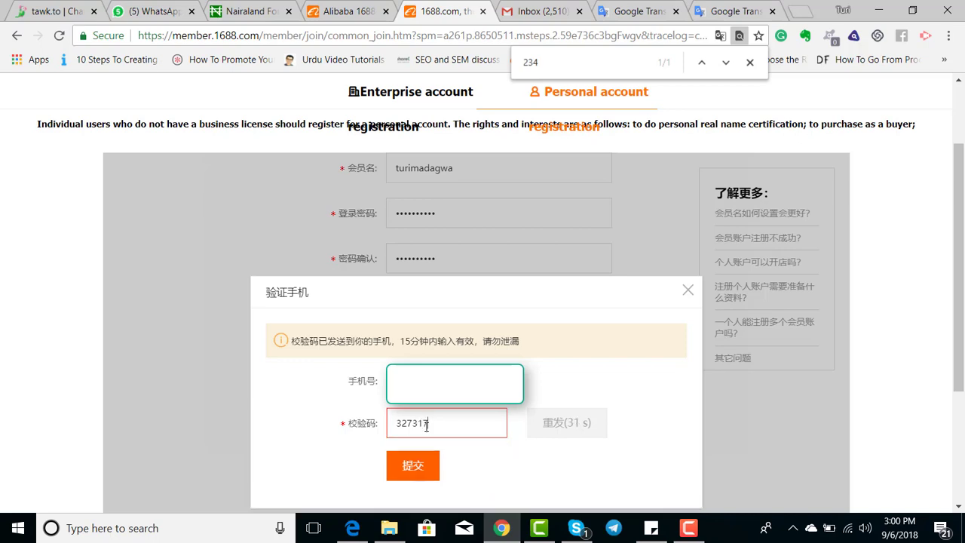
{"action": "left_click", "coordinate": [414, 466]}
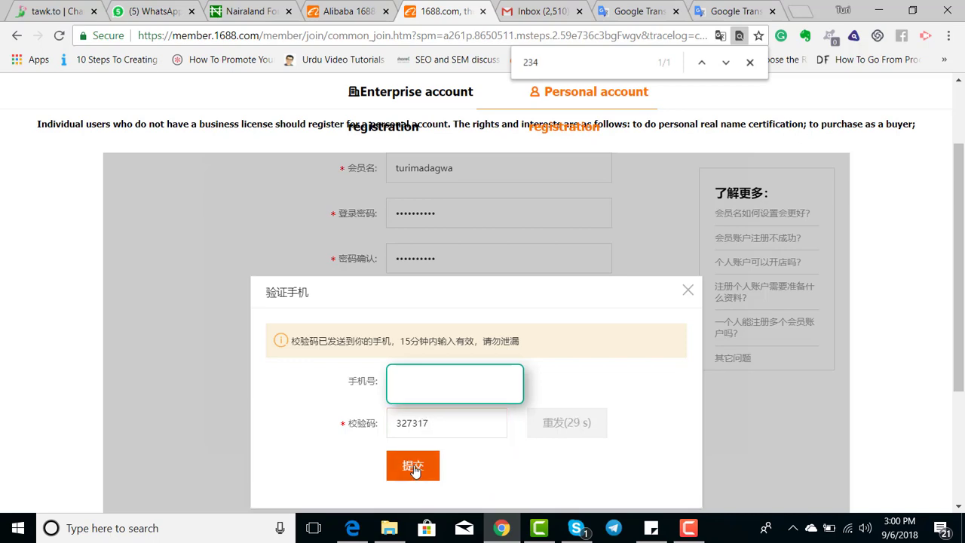
{"action": "left_click", "coordinate": [424, 467]}
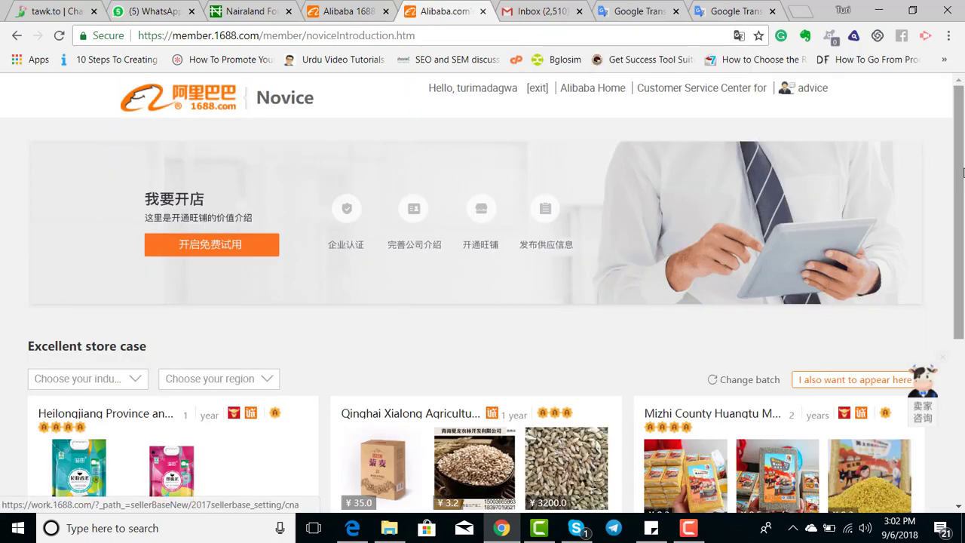
{"action": "left_click_drag", "start_coordinate": [961, 183], "coordinate": [956, 162]}
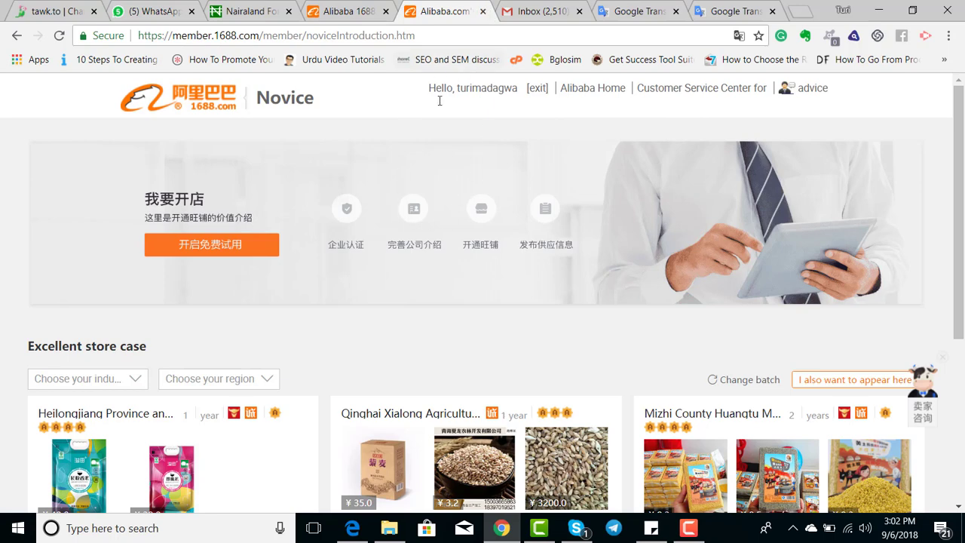